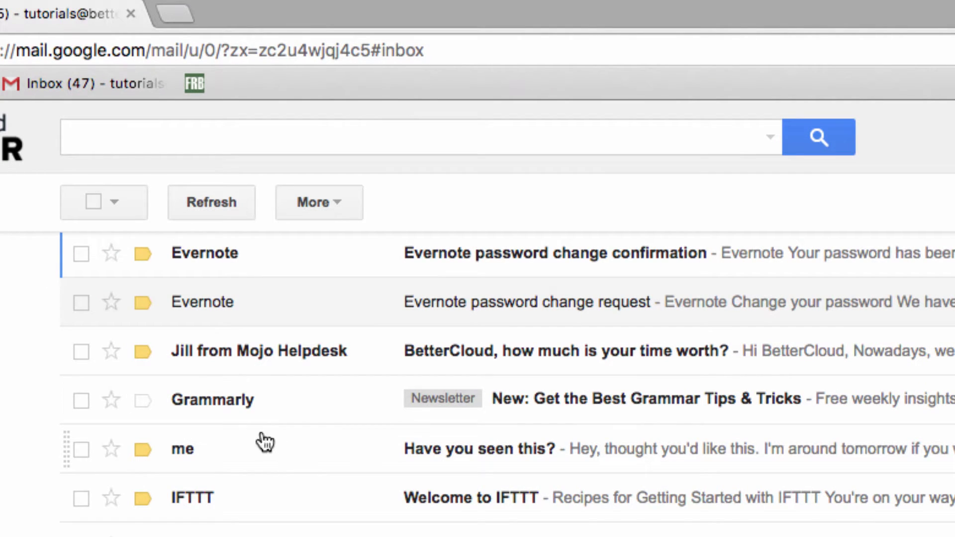
# Enter 'videos' as the Subject criterion in the advanced search options
pyautogui.click(767, 137)
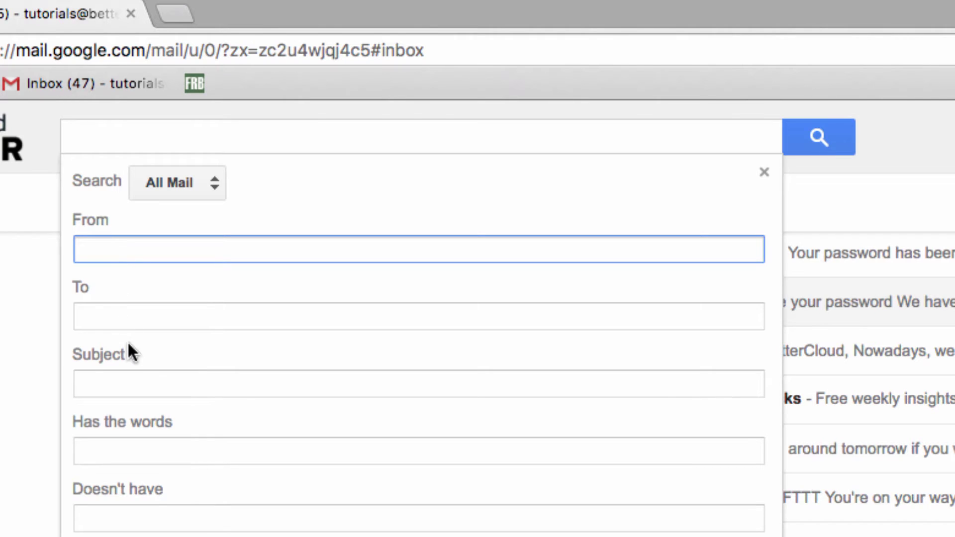
pyautogui.click(120, 388)
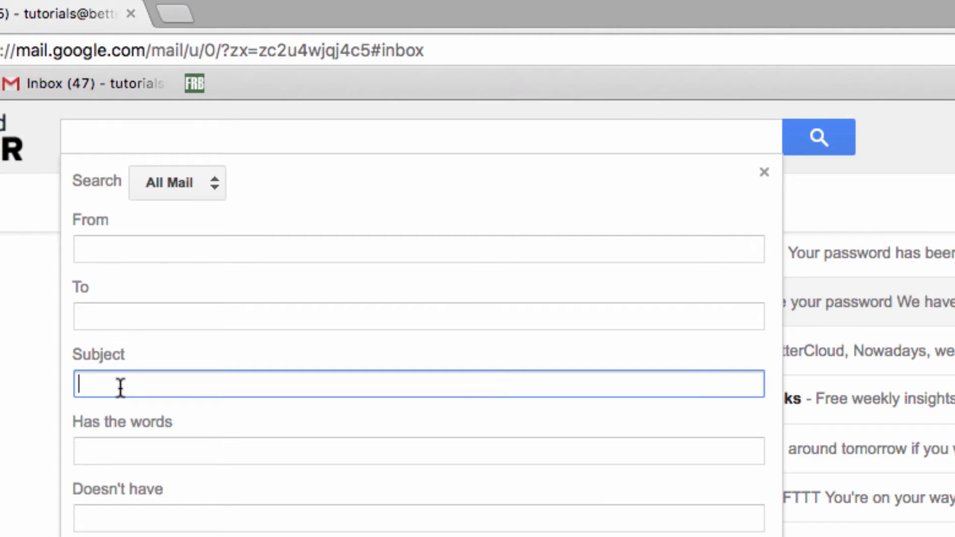
pyautogui.write('videos')
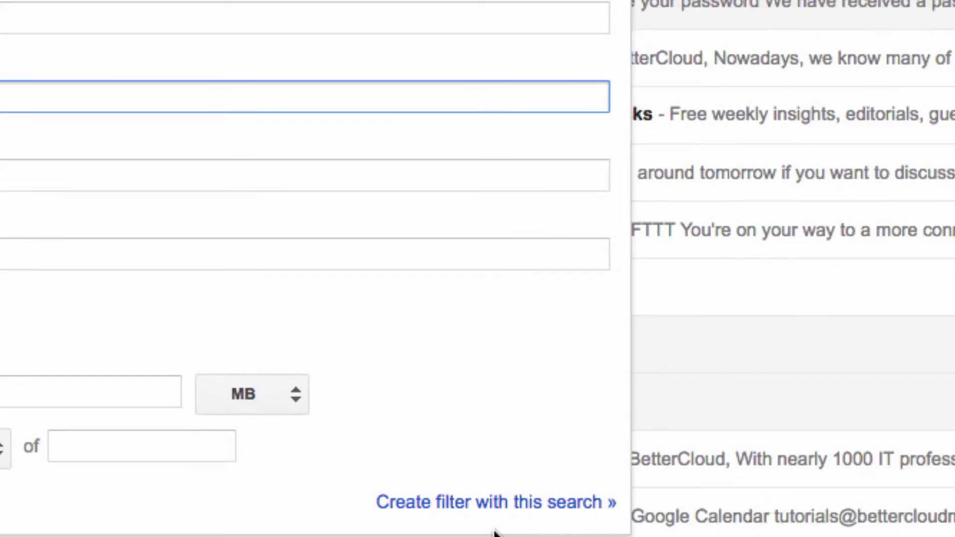
# Make the subject:videos search a filter that applies a newly created 'Videos' label
pyautogui.click(670, 536)
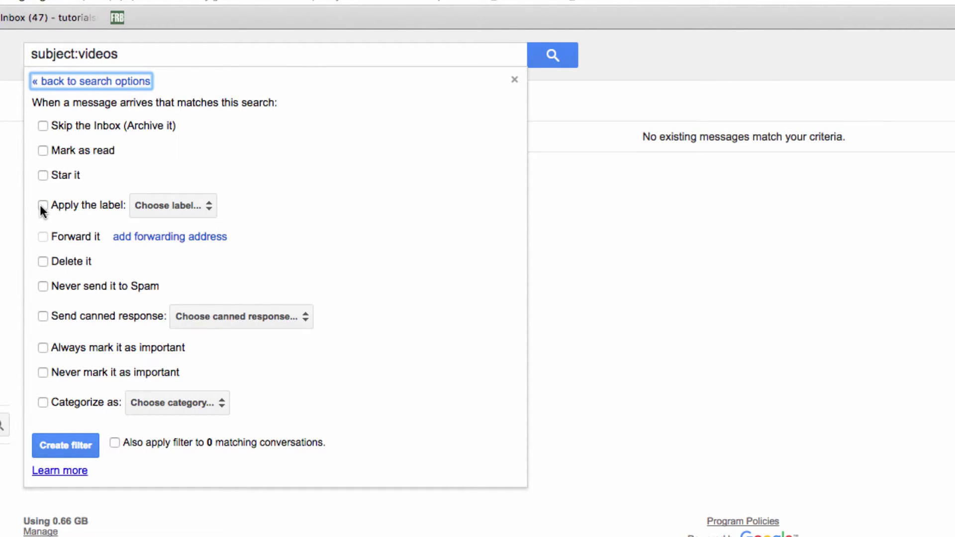
pyautogui.click(43, 205)
pyautogui.click(208, 206)
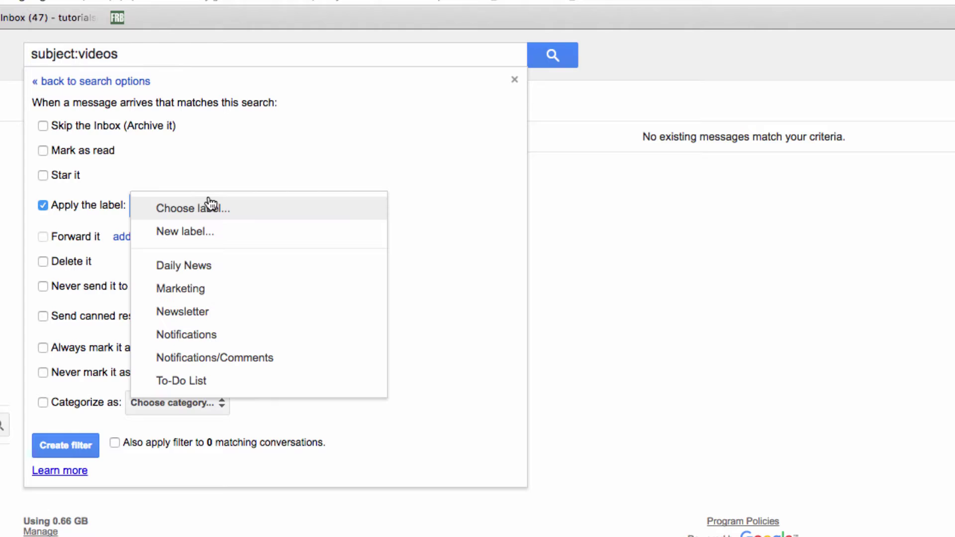
pyautogui.click(207, 228)
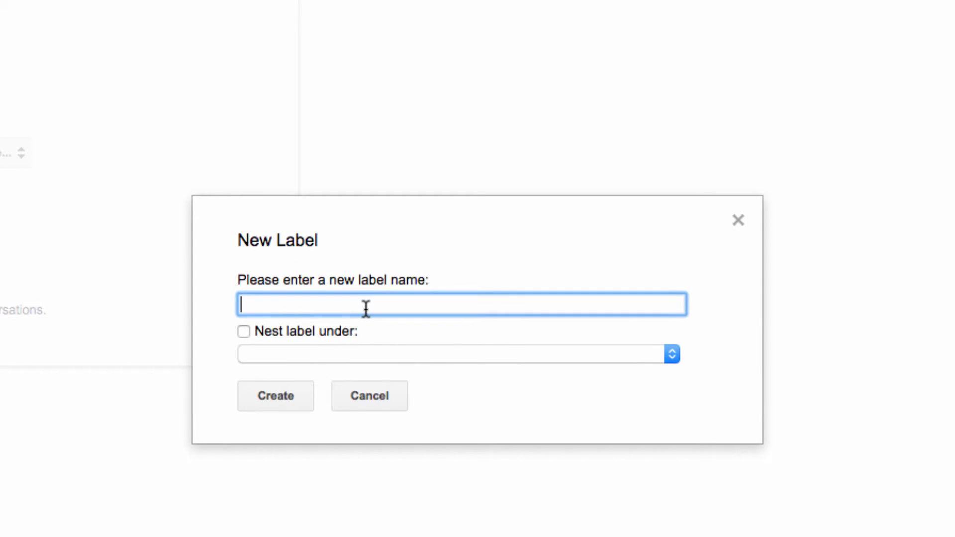
pyautogui.write('Videos')
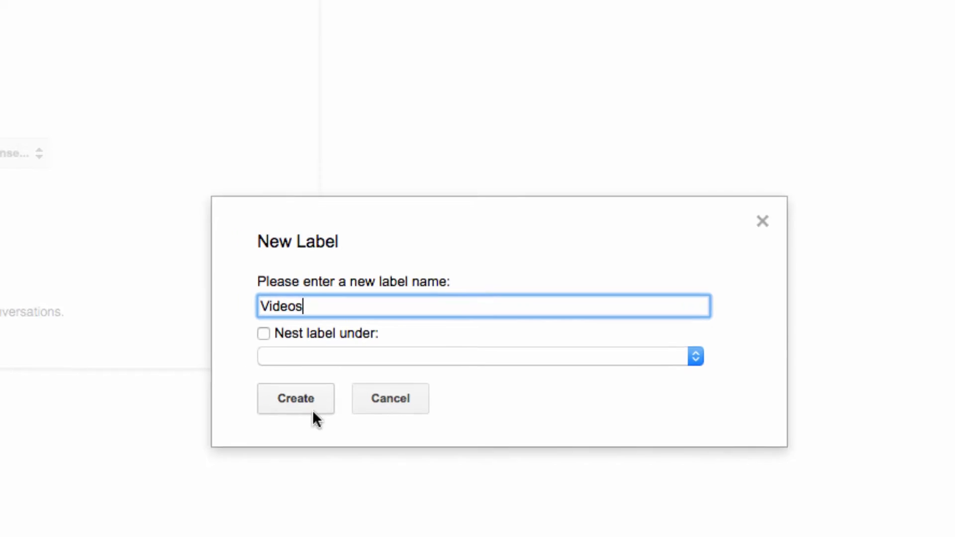
pyautogui.click(294, 405)
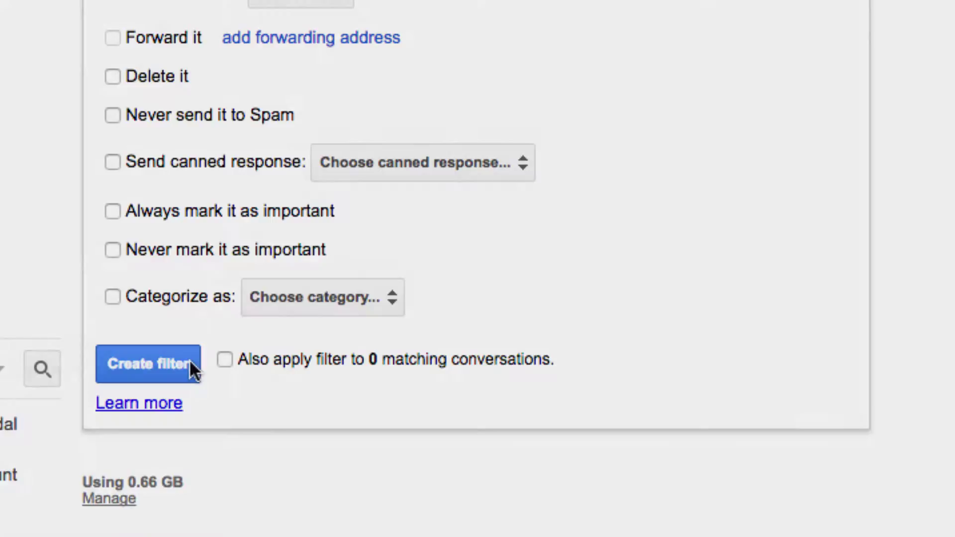
# Save the subject:videos filter and confirm the Production Schedule email has the Videos label
pyautogui.click(189, 366)
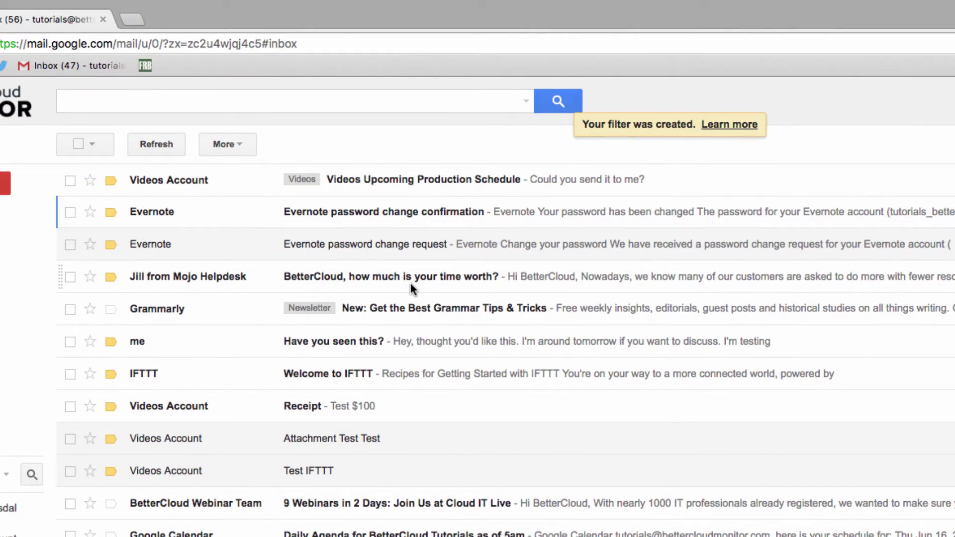
pyautogui.click(299, 179)
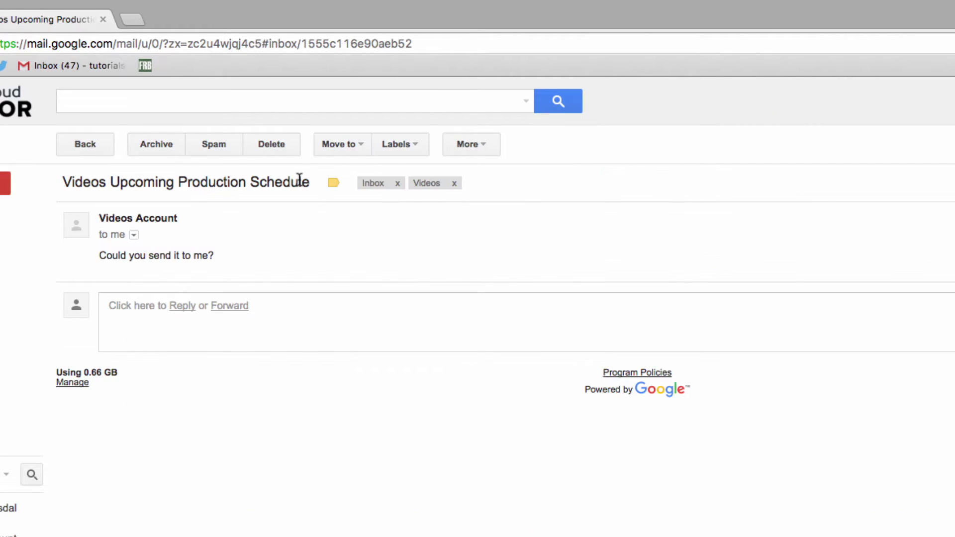
pyautogui.click(427, 183)
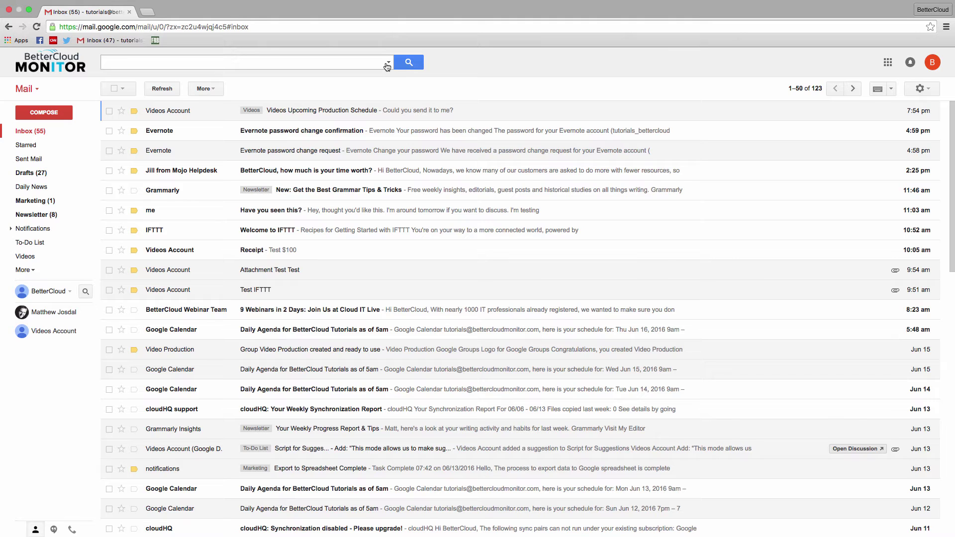
# Create a filter for subject 'meeting' with the 'Forward it to' action ticked
pyautogui.click(387, 65)
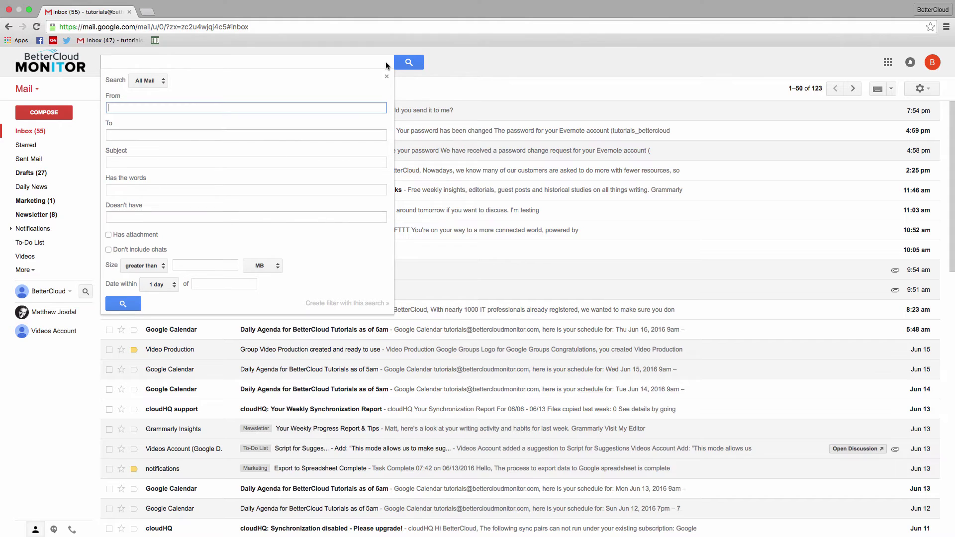
pyautogui.click(121, 164)
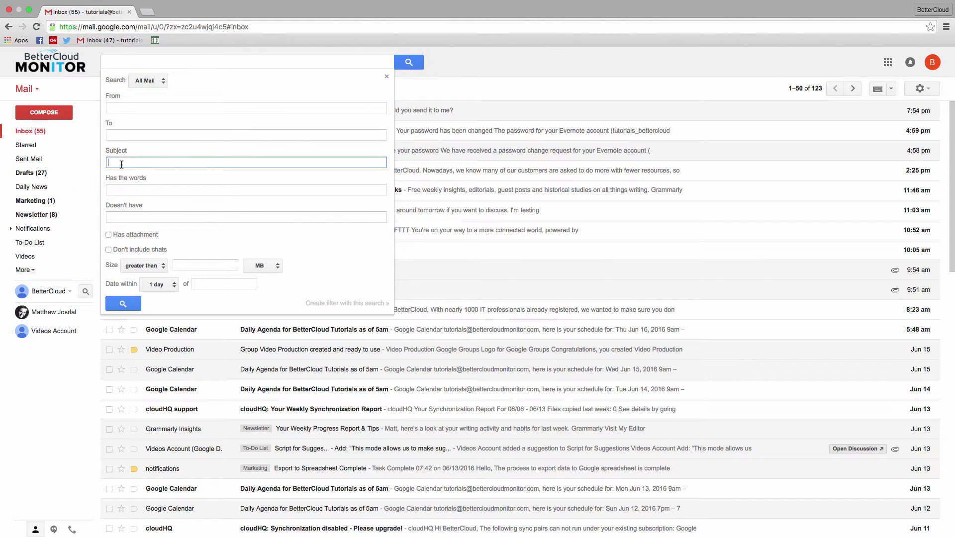
pyautogui.write('meeting')
pyautogui.click(338, 304)
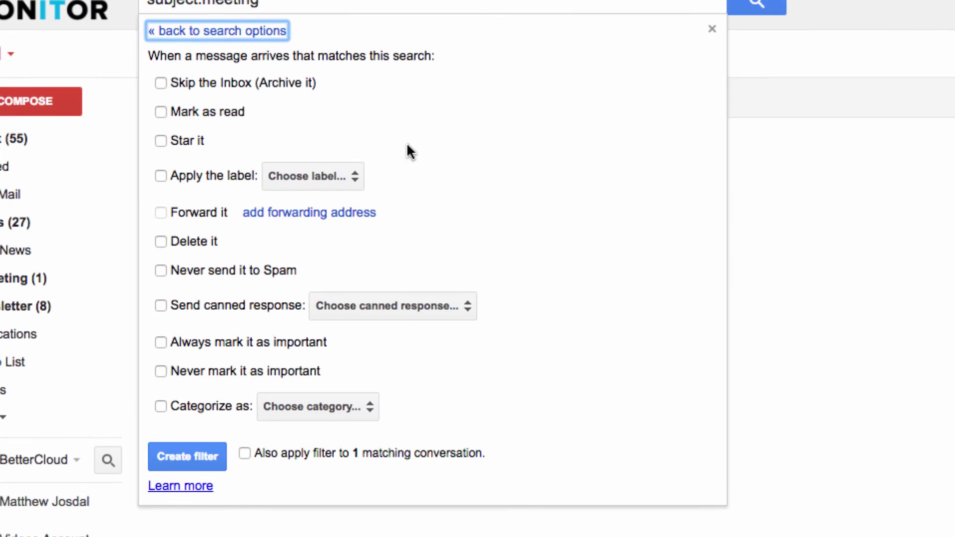
pyautogui.click(161, 219)
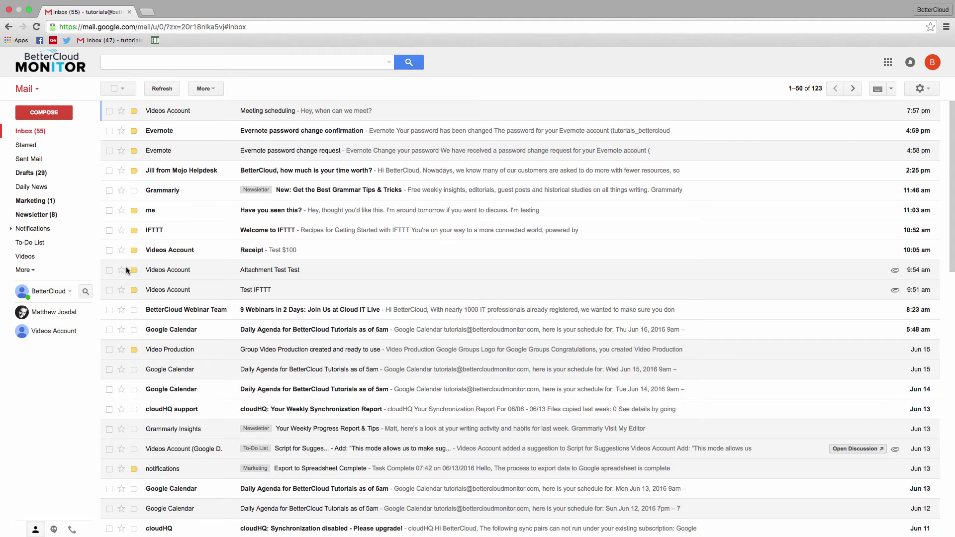
# Enable the Canned Responses lab in Settings > Labs and save the changes
pyautogui.click(926, 92)
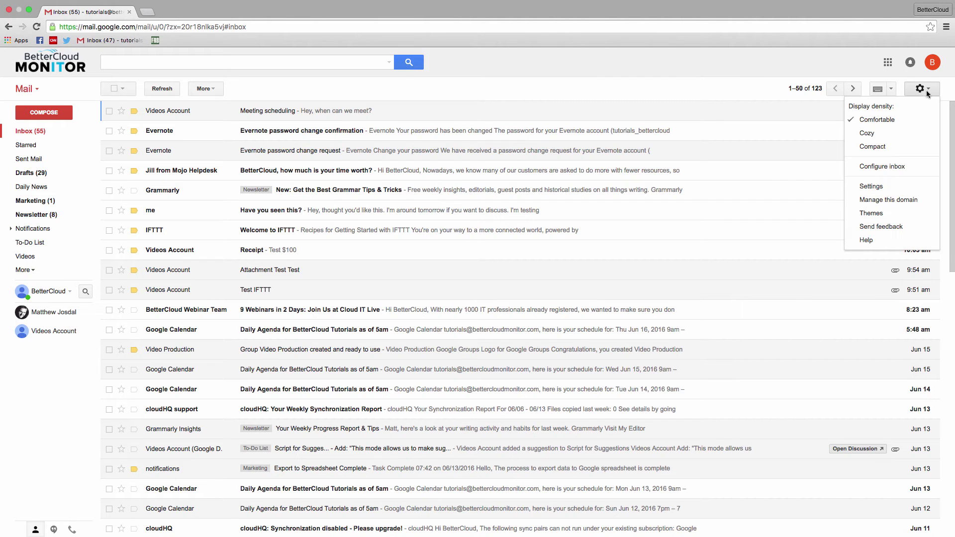
pyautogui.click(882, 189)
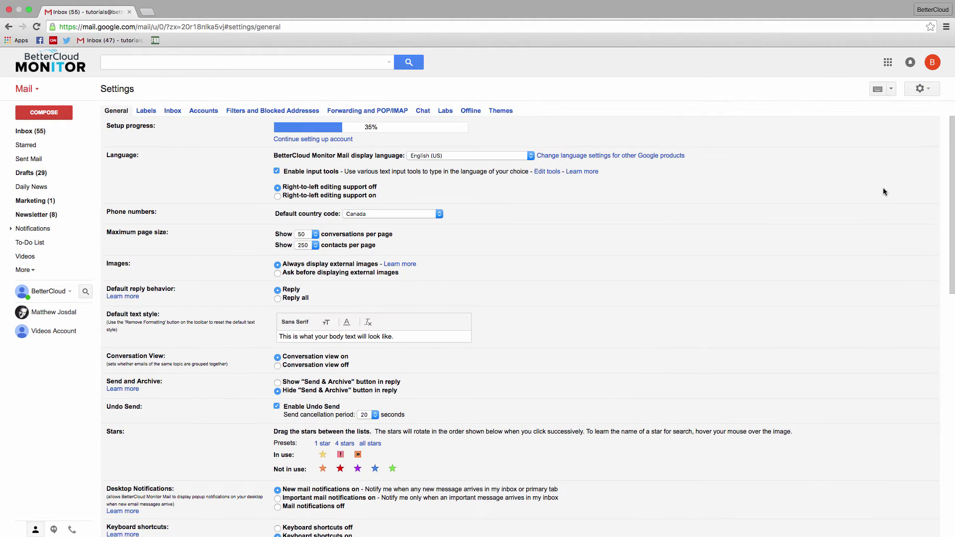
pyautogui.click(446, 111)
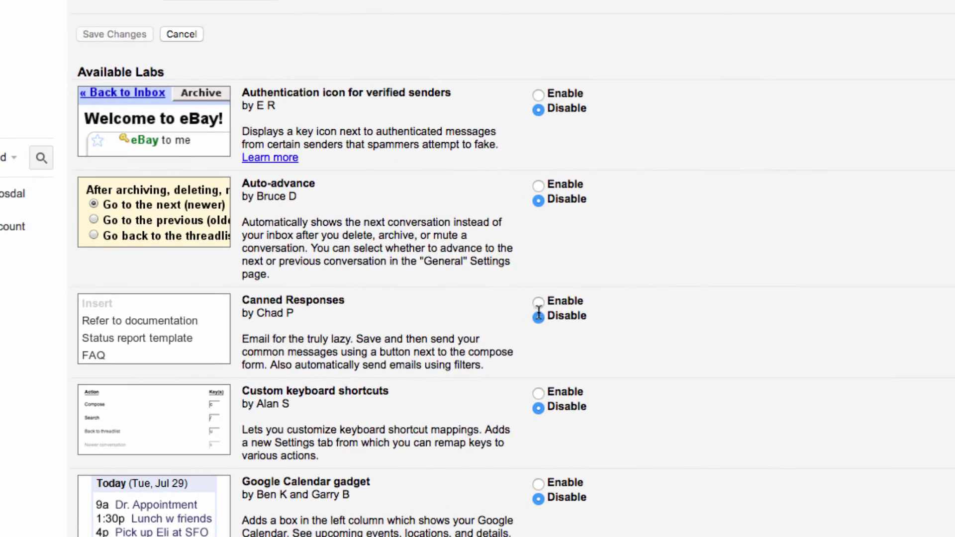
pyautogui.click(538, 302)
pyautogui.scroll(-15, 494, 344)
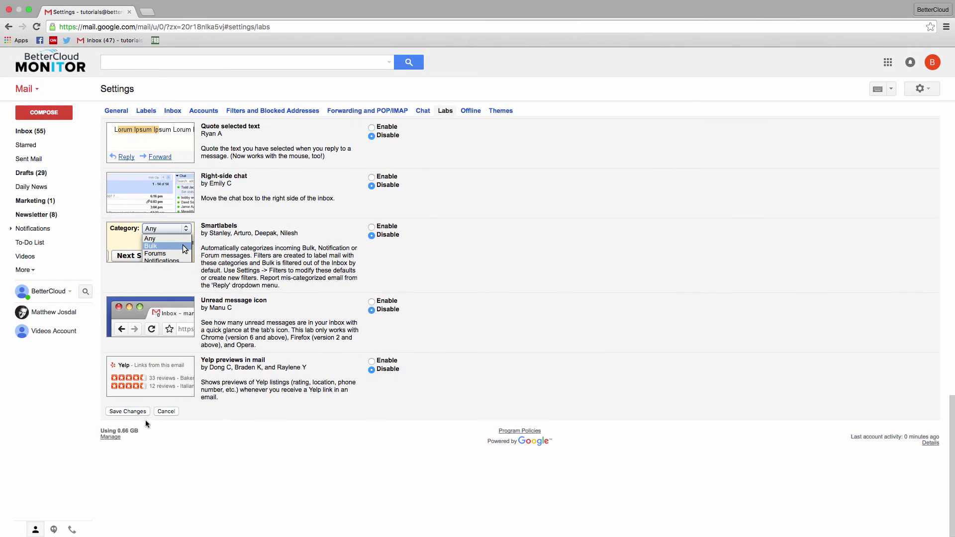
pyautogui.click(140, 413)
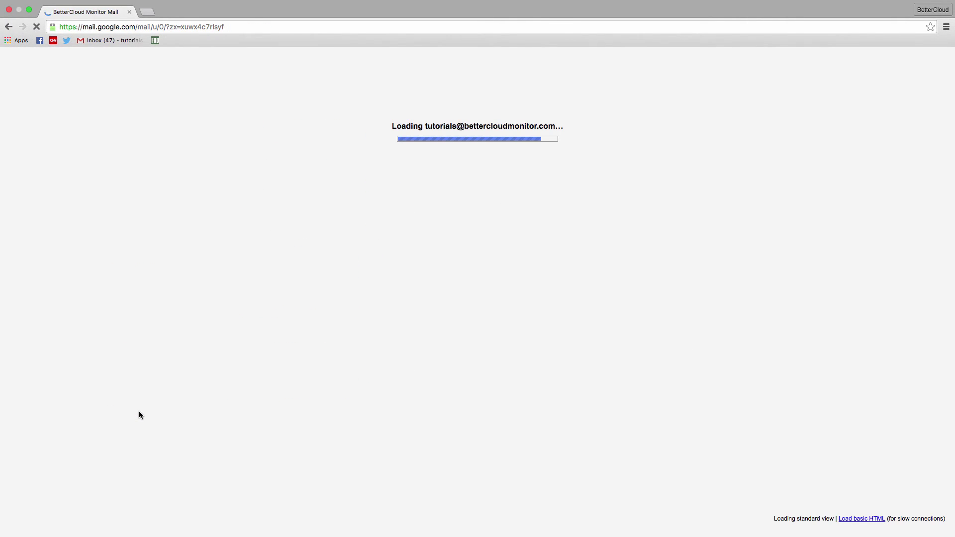
# Compose a new message reading 'Thanks very much for this! I'll get back to you as soon as I can!'
pyautogui.click(54, 113)
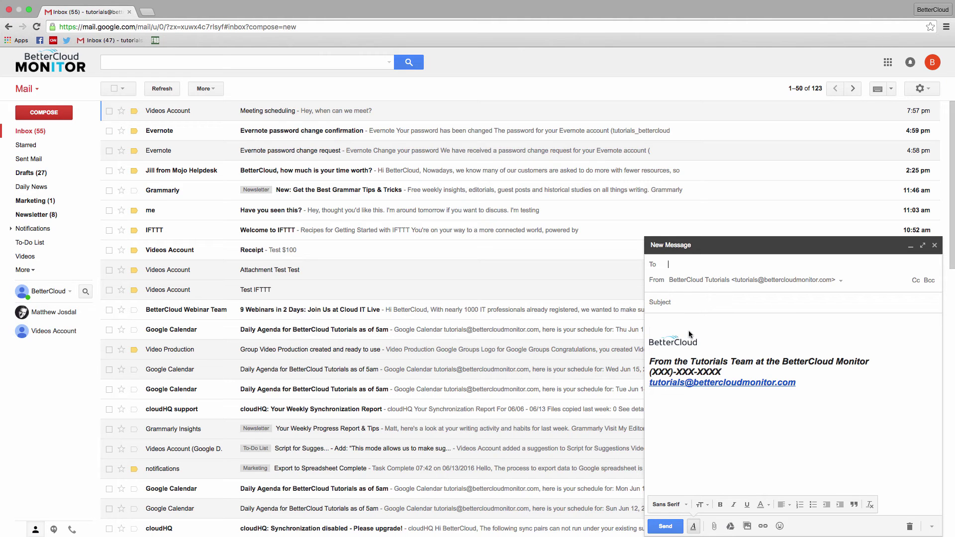
pyautogui.click(692, 316)
pyautogui.write('Thanks v')
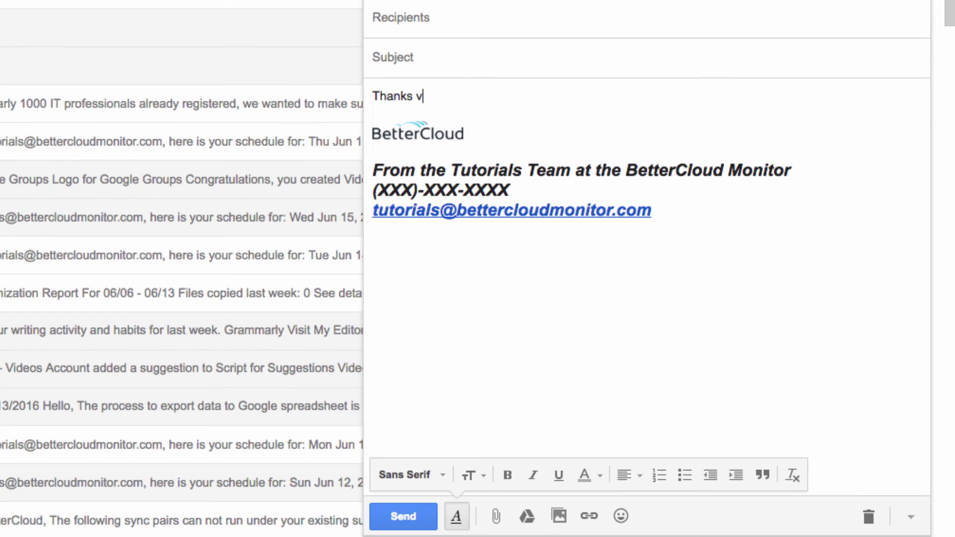
pyautogui.write("ery much for this! I'll get back to you as soon as I can!")
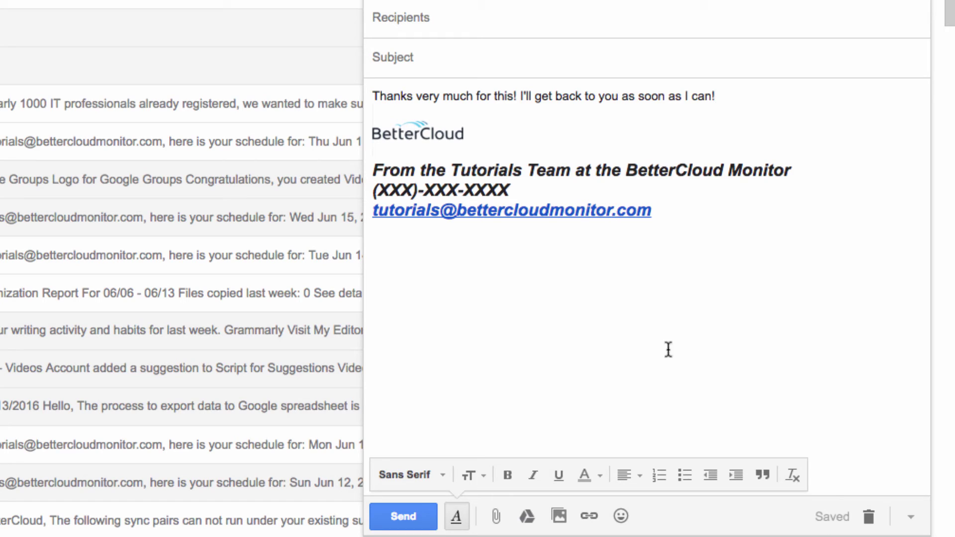
# Save the message body as a new canned response named 'Thank you note'
pyautogui.click(911, 518)
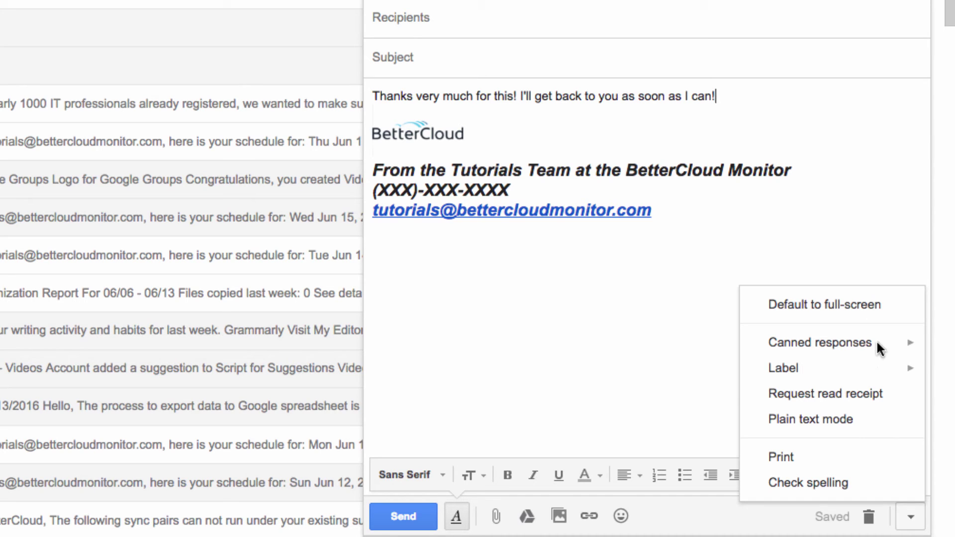
pyautogui.moveTo(880, 345)
pyautogui.click(602, 377)
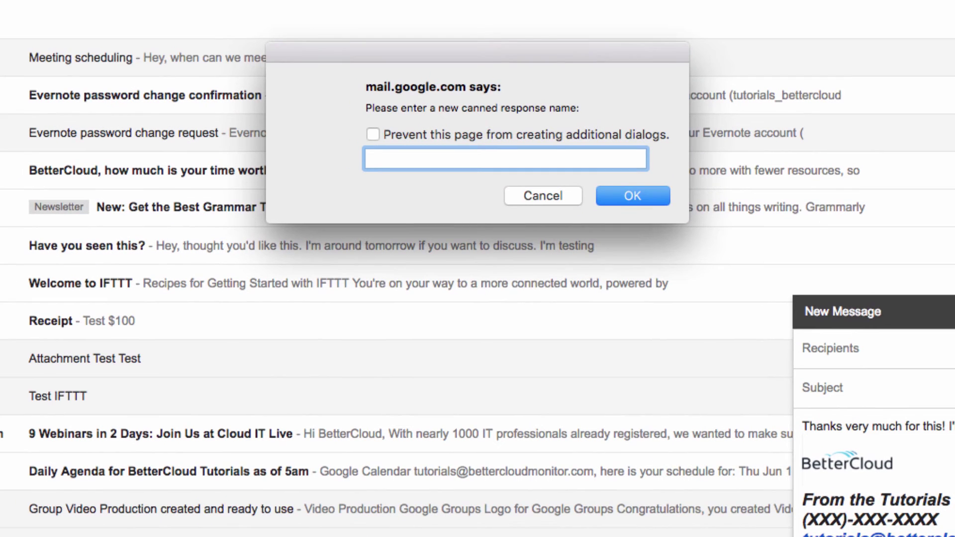
pyautogui.write('Thank you note')
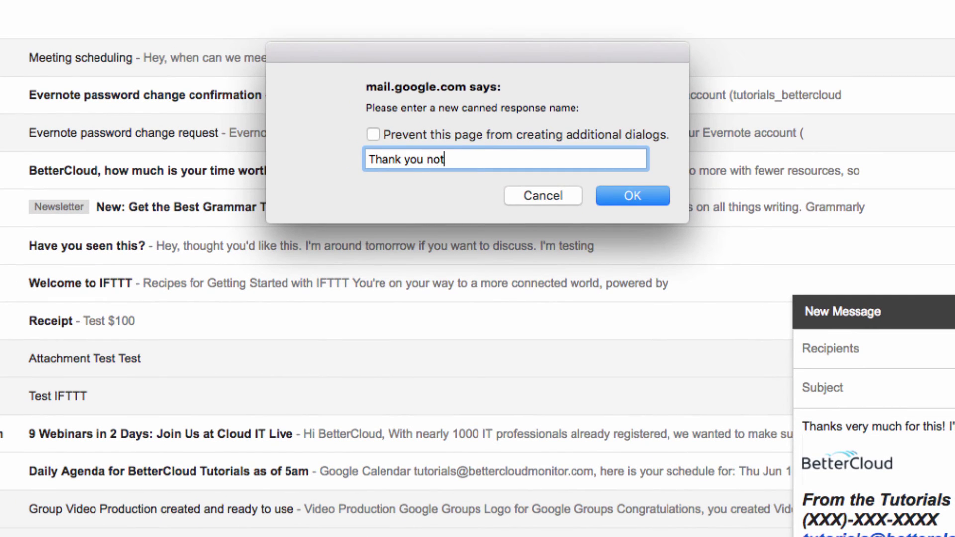
pyautogui.click(635, 195)
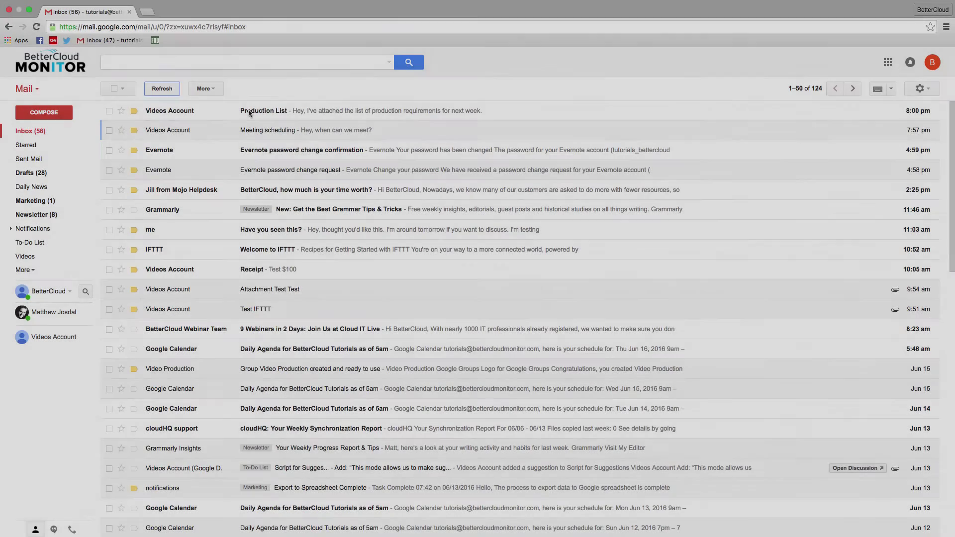
# Reply to the Production List email, inserting the 'Thank you note' canned response
pyautogui.click(249, 111)
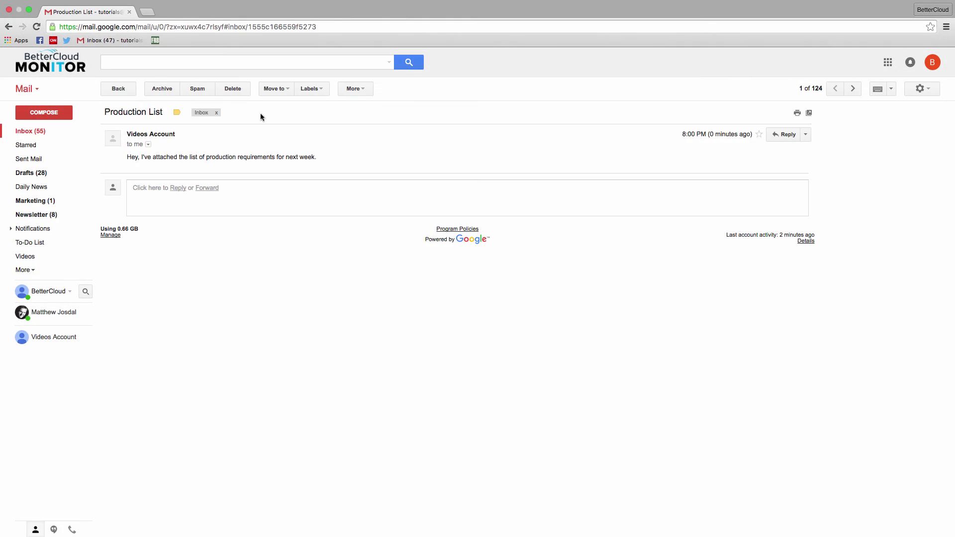
pyautogui.click(787, 135)
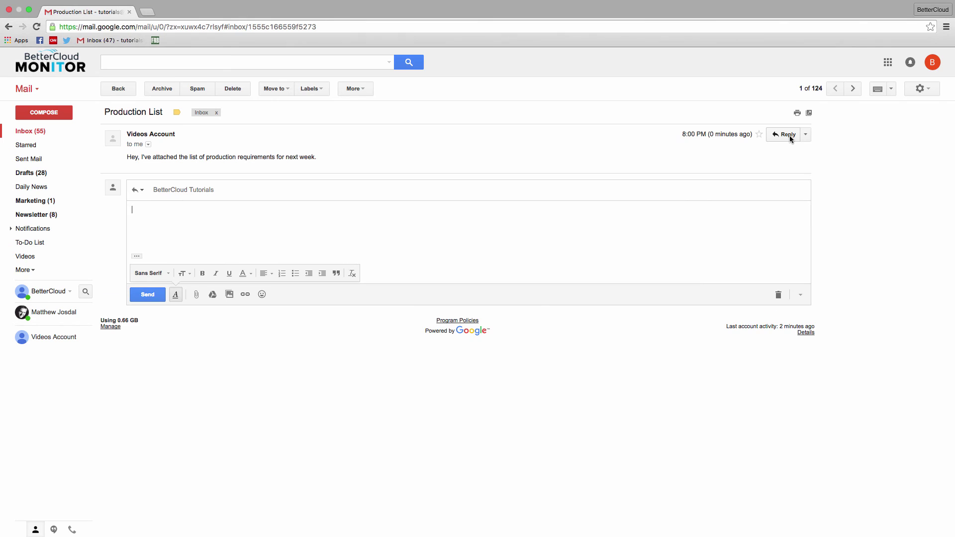
pyautogui.click(800, 296)
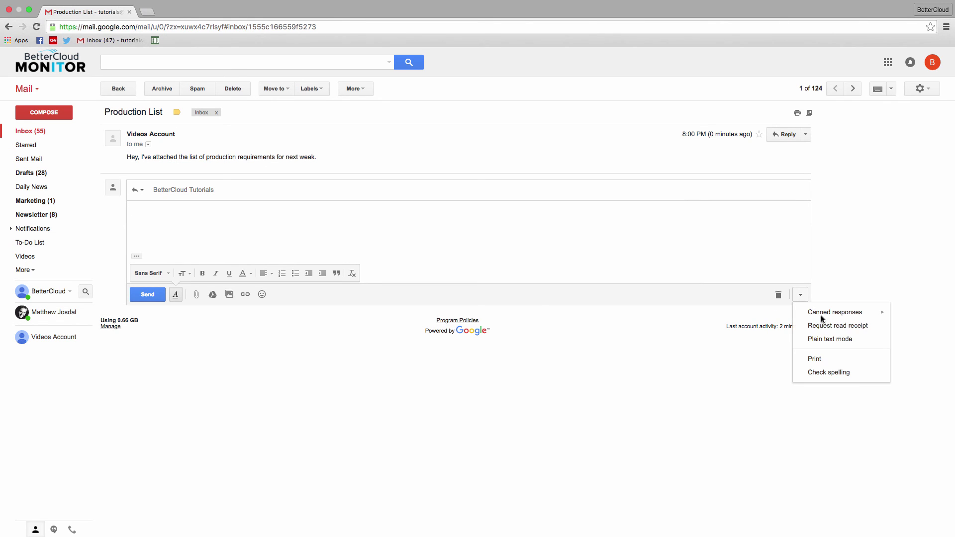
pyautogui.moveTo(824, 317)
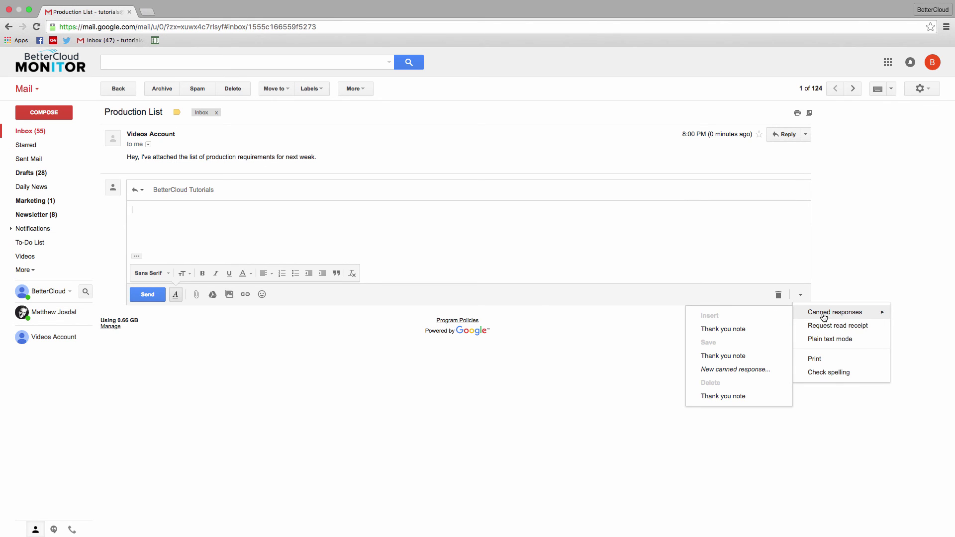
pyautogui.click(725, 329)
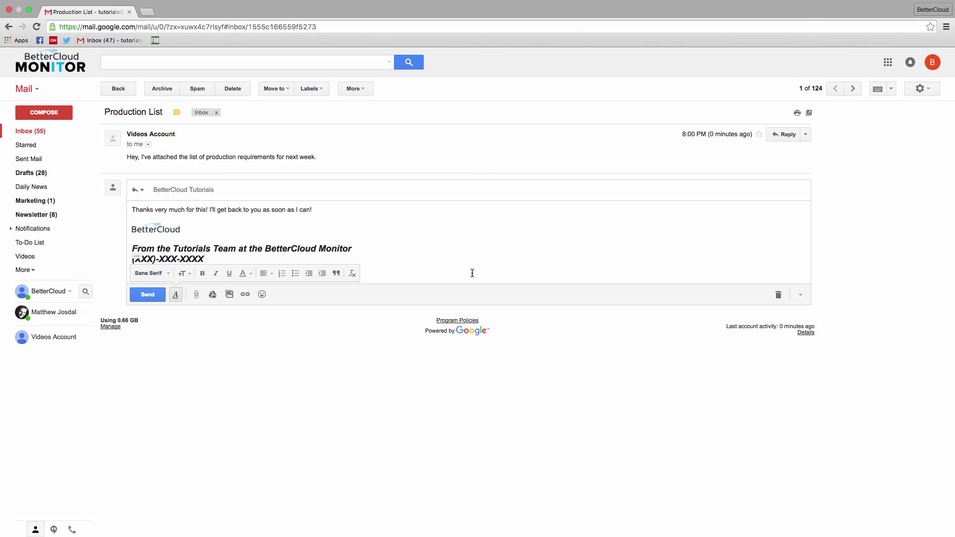